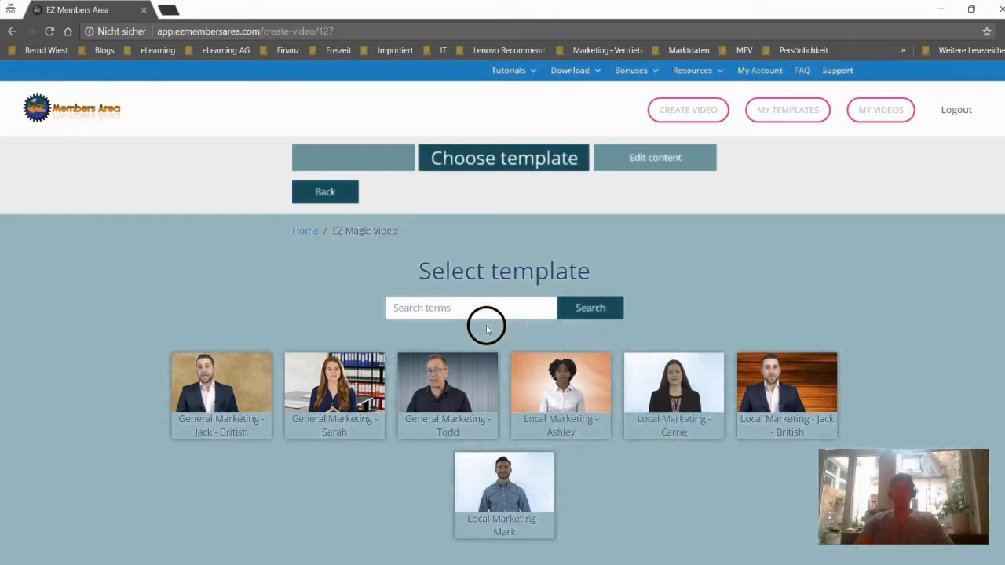
Choose the "General Marketing - Todd" template for the new video
{"action": "left_click", "coordinate": [440, 419]}
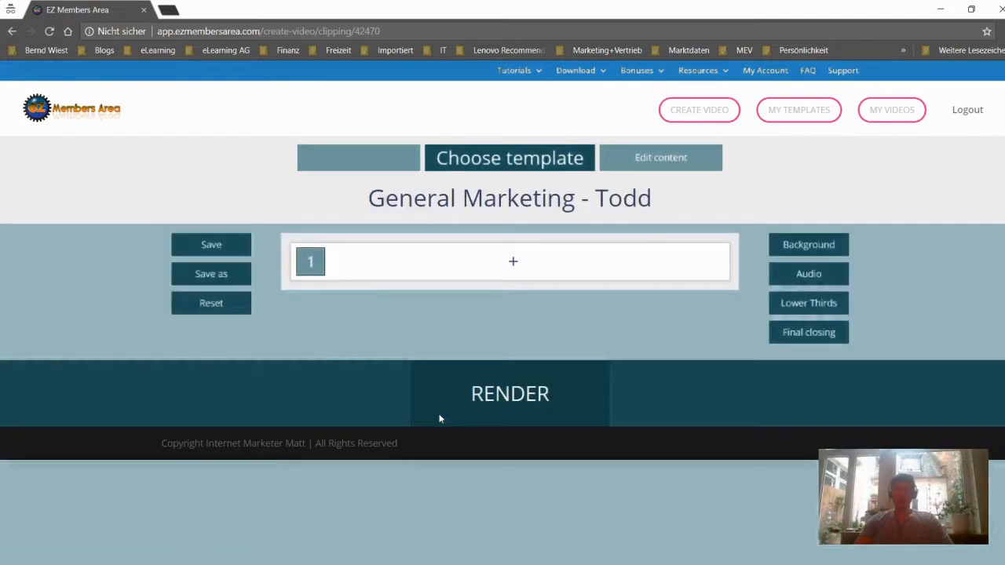
{"action": "left_click", "coordinate": [381, 318]}
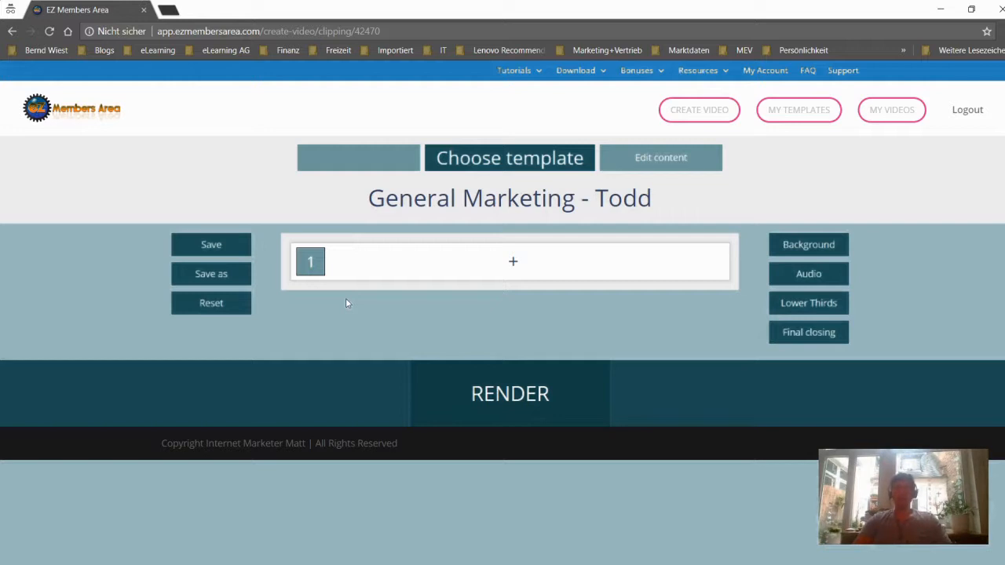
Add the Intro clip "Hello and thank you for taking the time to view this message" in the Centered no text version
{"action": "left_click", "coordinate": [514, 265]}
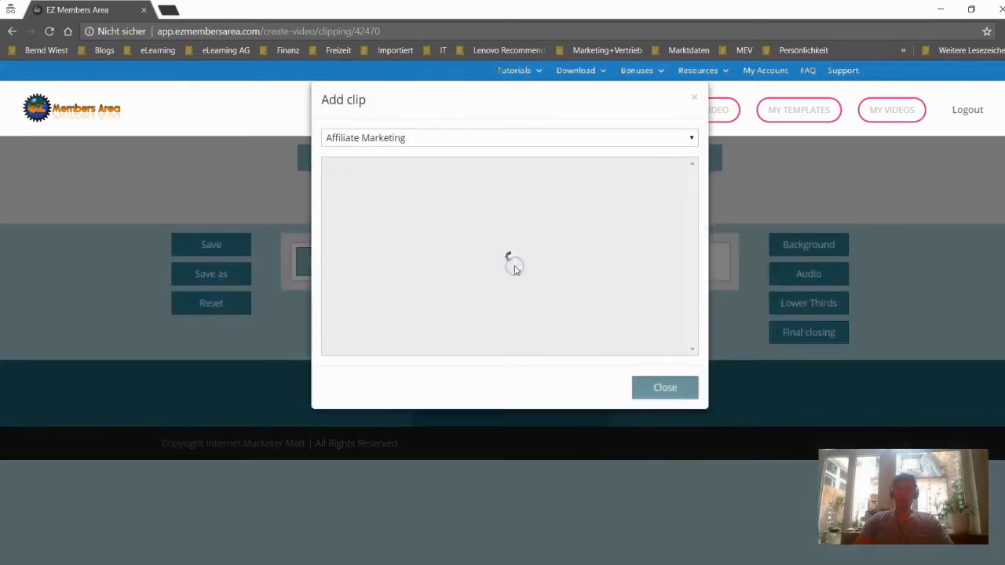
{"action": "left_click", "coordinate": [512, 137]}
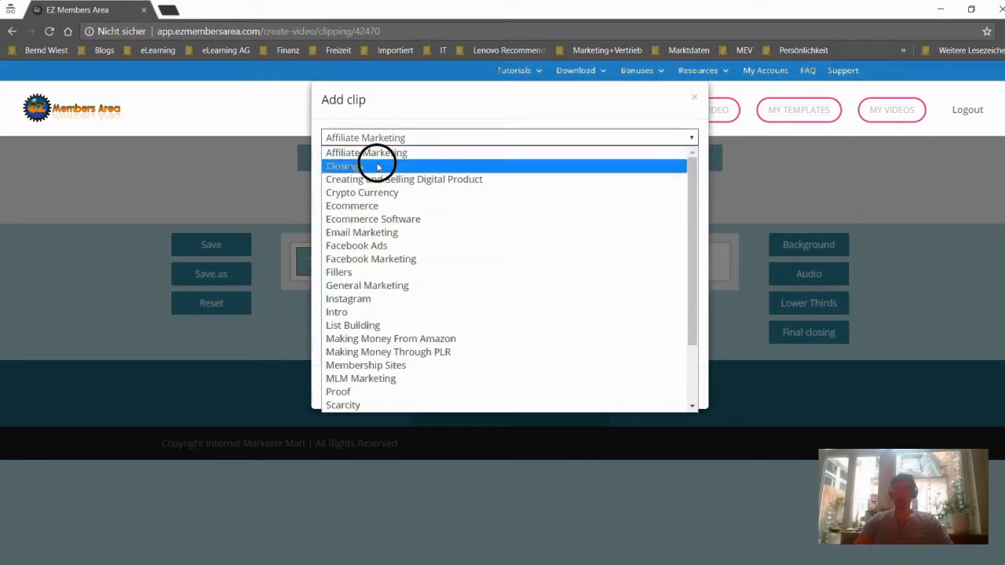
{"action": "scroll", "coordinate": [409, 300], "scroll_direction": "down", "scroll_amount": 2}
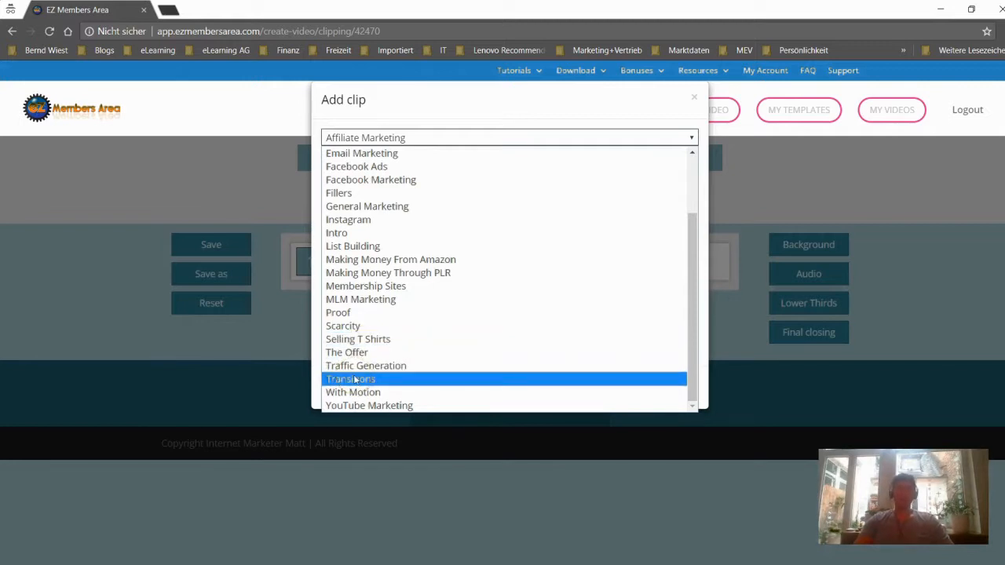
{"action": "scroll", "coordinate": [380, 255], "scroll_direction": "up", "scroll_amount": 3}
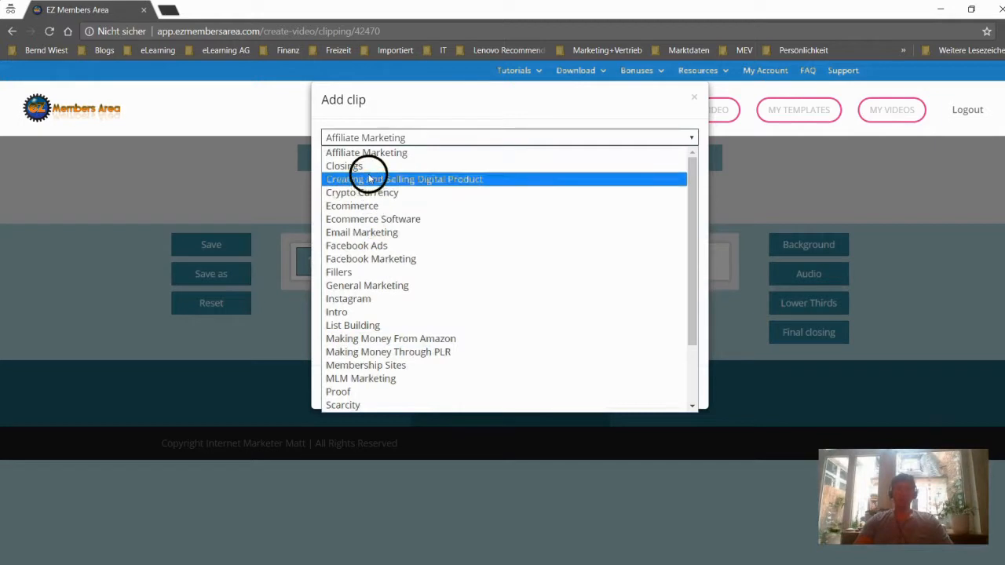
{"action": "left_click", "coordinate": [382, 312]}
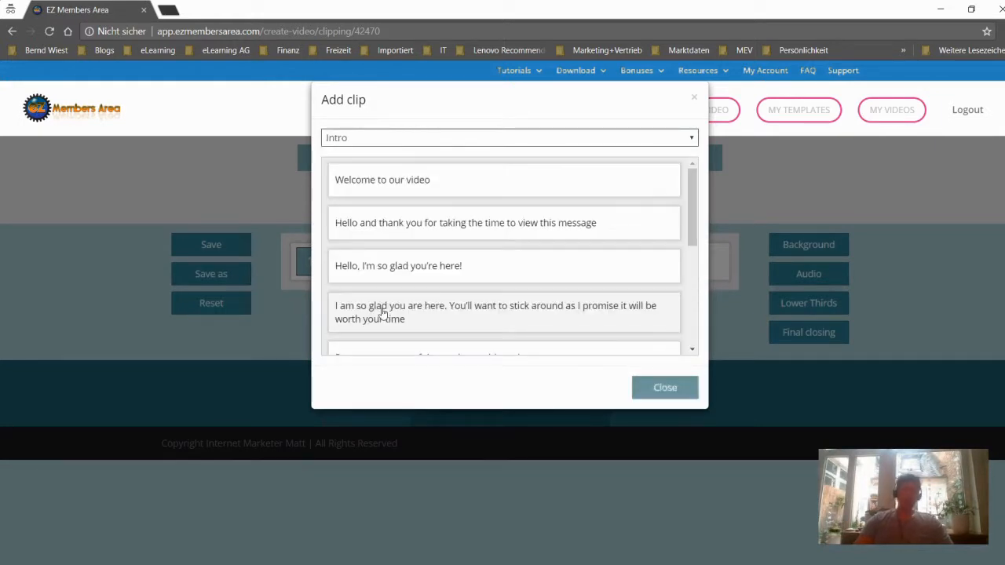
{"action": "left_click", "coordinate": [417, 239]}
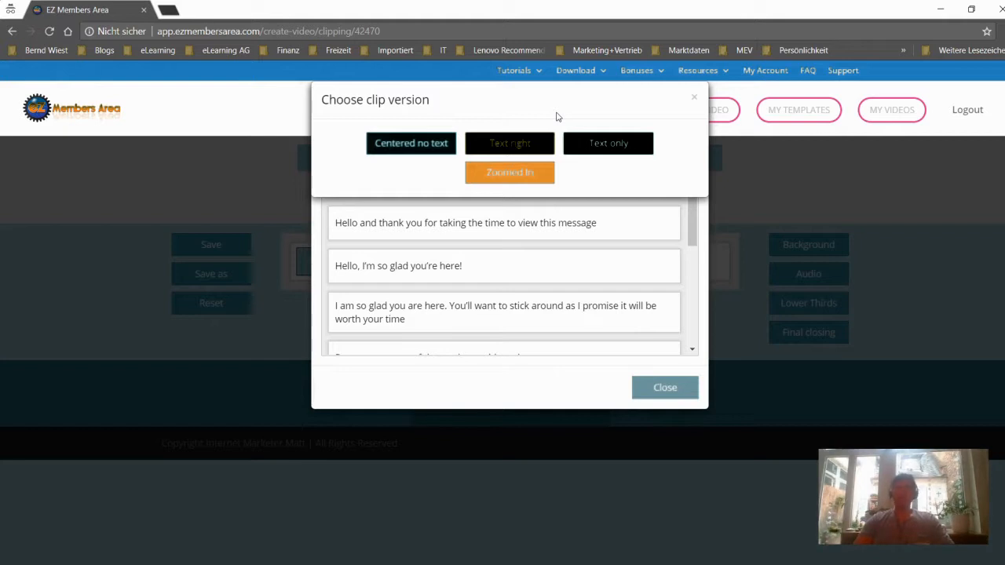
{"action": "left_click", "coordinate": [431, 82]}
{"action": "left_click", "coordinate": [377, 115]}
{"action": "left_click", "coordinate": [422, 160]}
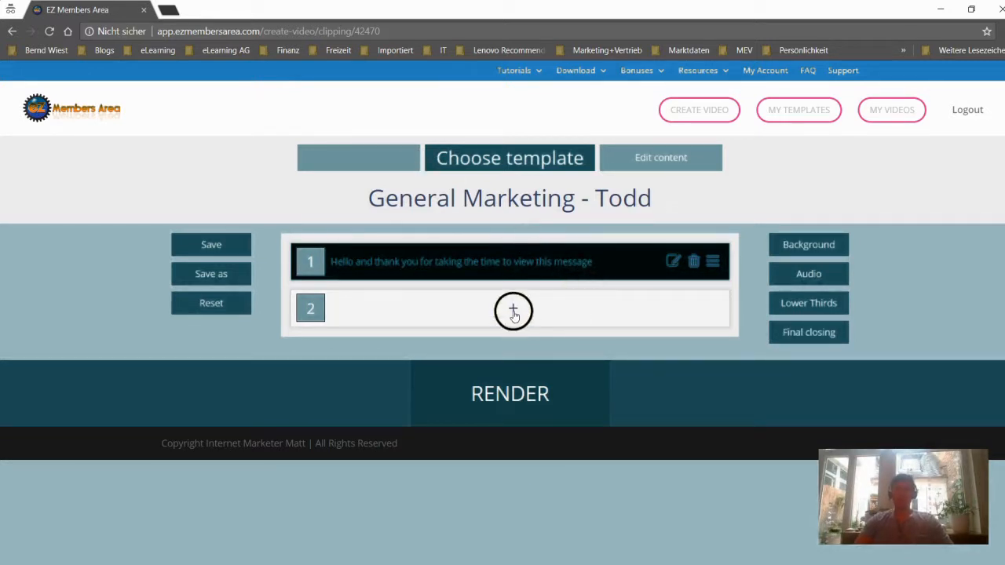
Add the Creating and Selling Digital Product clip starting "Did you know that it is actually possible" in the Zoomed In version
{"action": "left_click", "coordinate": [513, 309]}
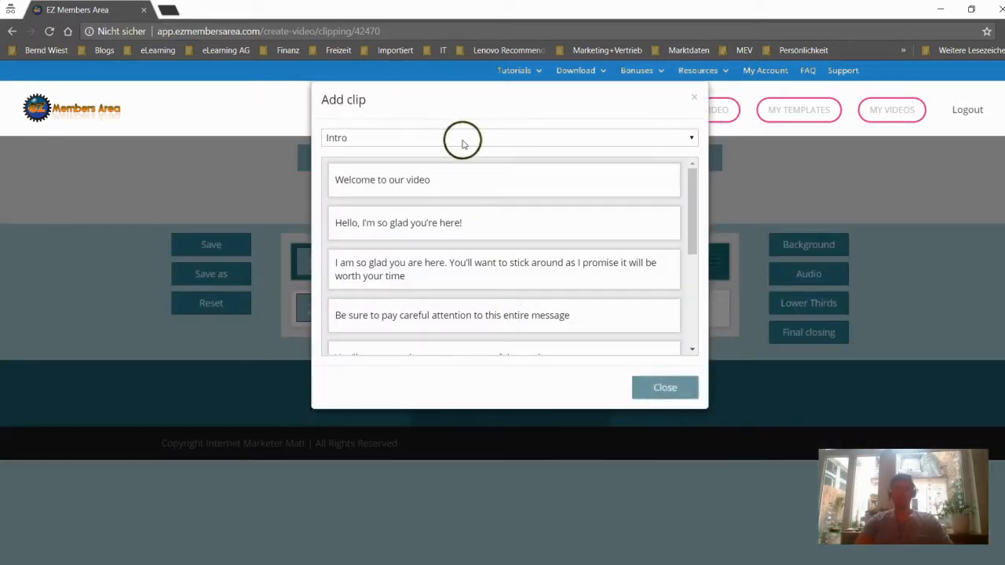
{"action": "left_click", "coordinate": [462, 141]}
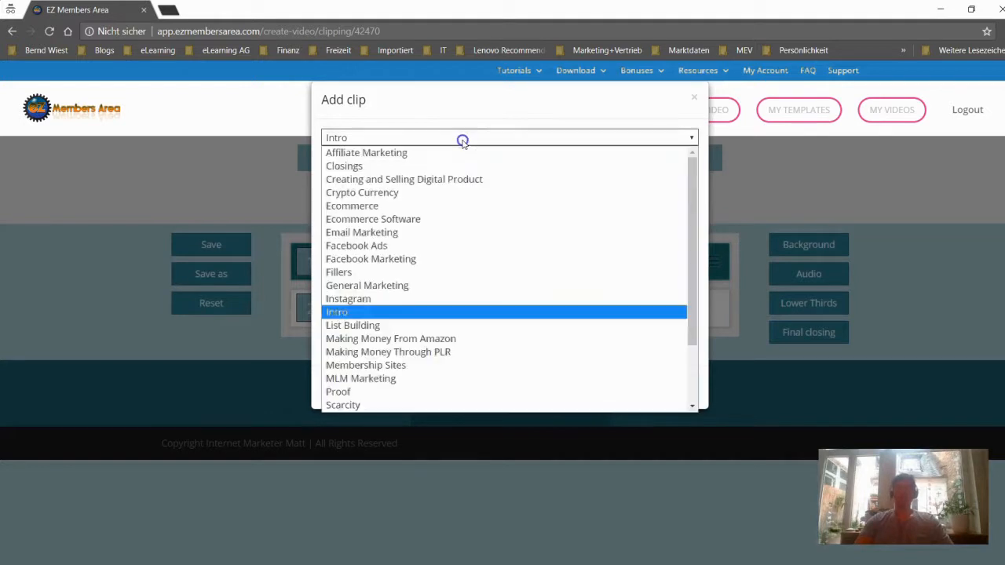
{"action": "left_click", "coordinate": [449, 178]}
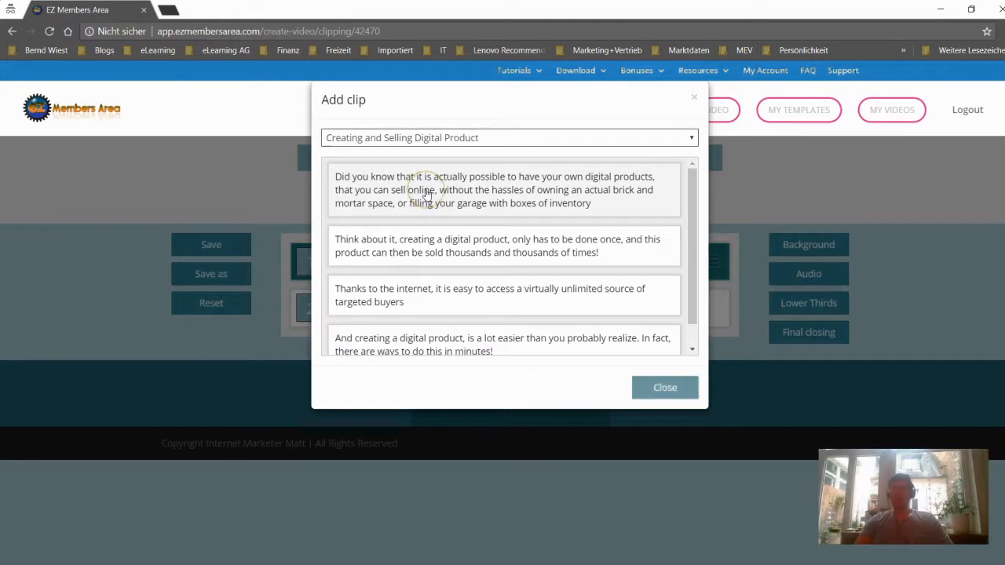
{"action": "left_click", "coordinate": [426, 192]}
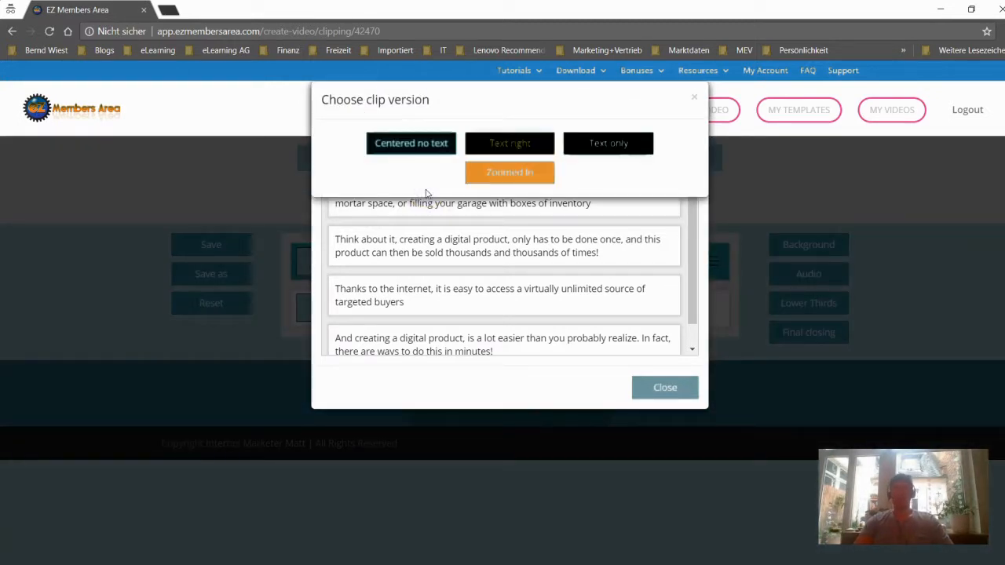
{"action": "left_click", "coordinate": [519, 174]}
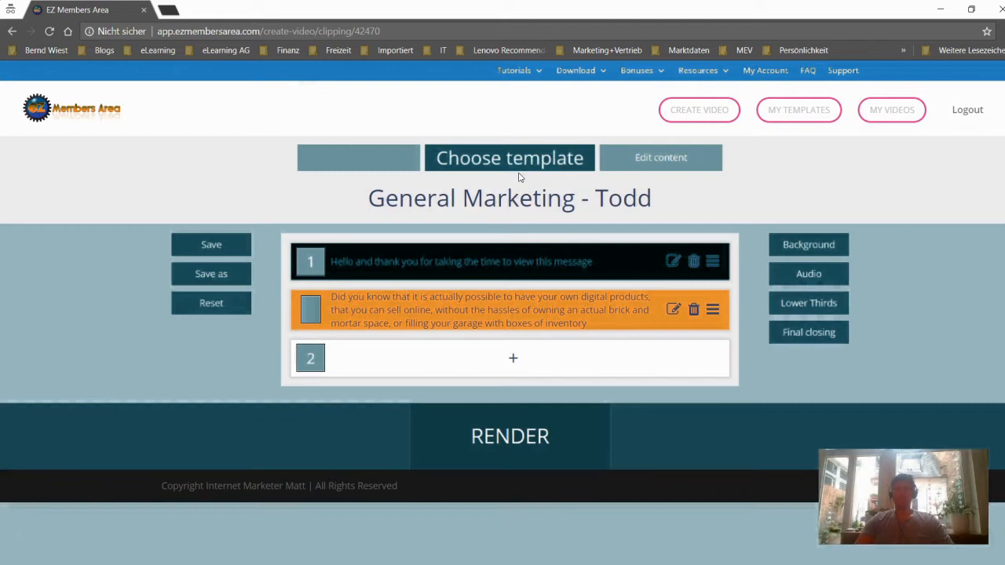
Add The Offer clip "We are excited to announce that our special offer is now available" in the Text only version
{"action": "left_click", "coordinate": [508, 360]}
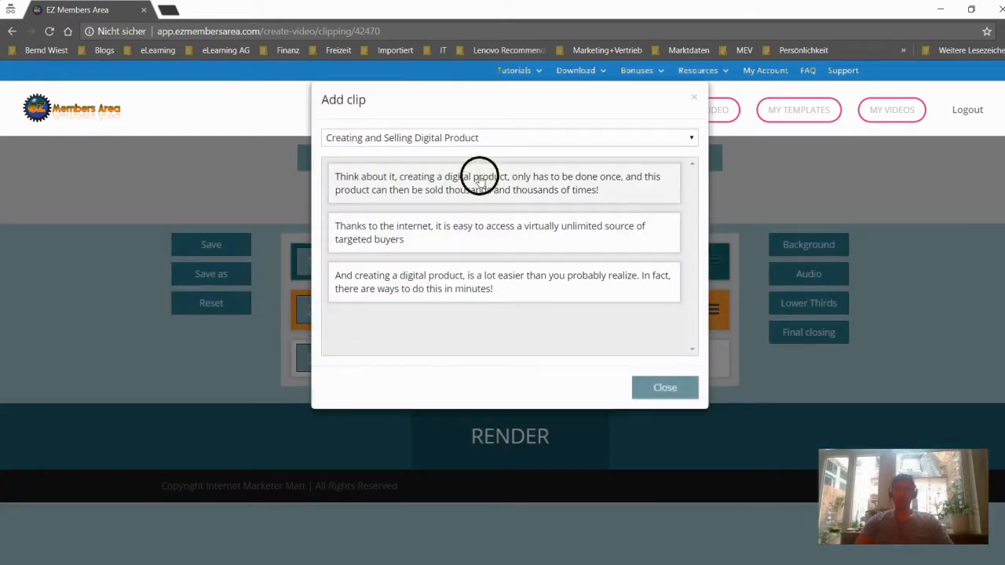
{"action": "left_click", "coordinate": [484, 146]}
{"action": "scroll", "coordinate": [455, 324], "scroll_direction": "down", "scroll_amount": 2}
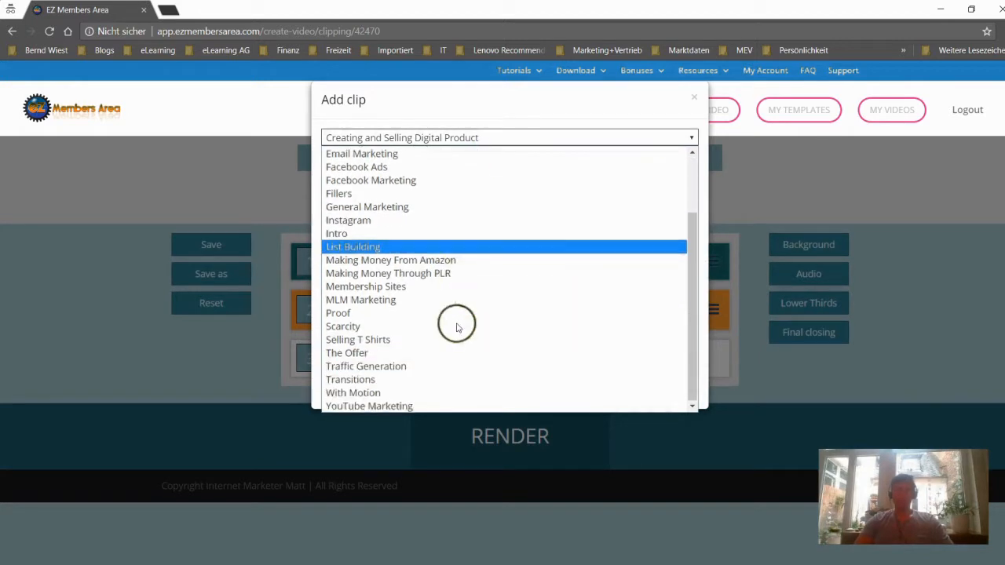
{"action": "left_click", "coordinate": [445, 353]}
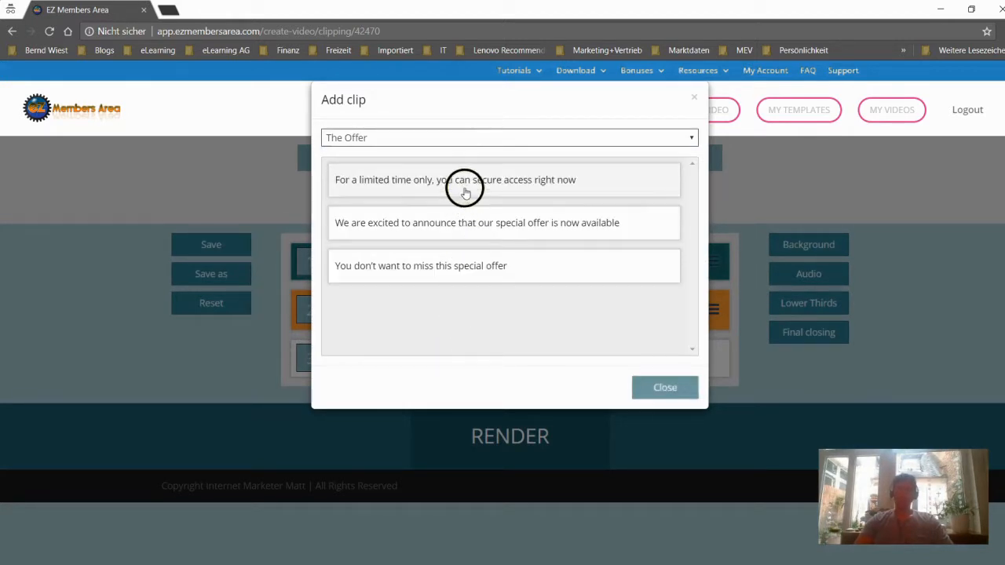
{"action": "left_click", "coordinate": [462, 228]}
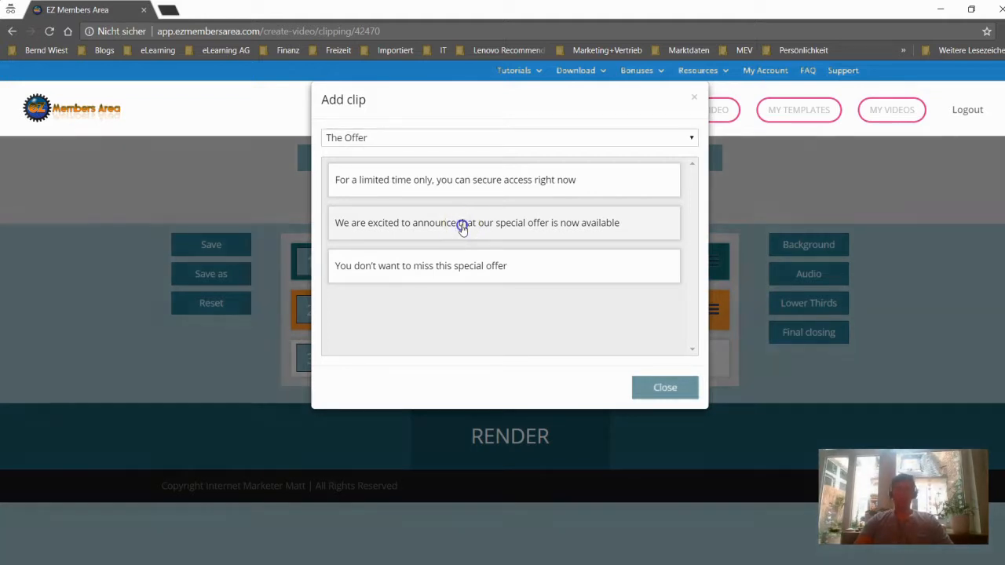
{"action": "left_click", "coordinate": [610, 140]}
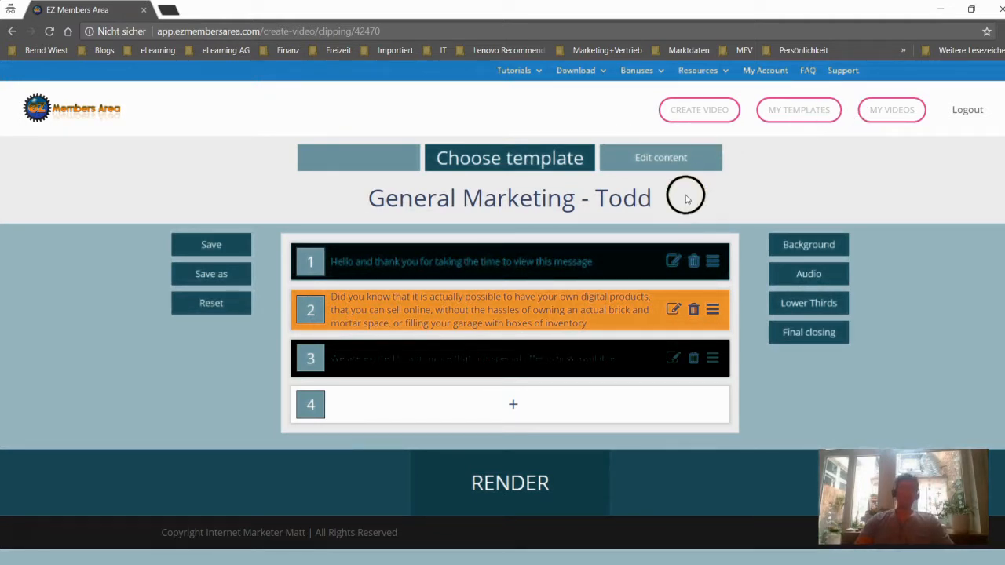
Set the video's background to Blueprint 2 from the EZ library
{"action": "left_click", "coordinate": [800, 250]}
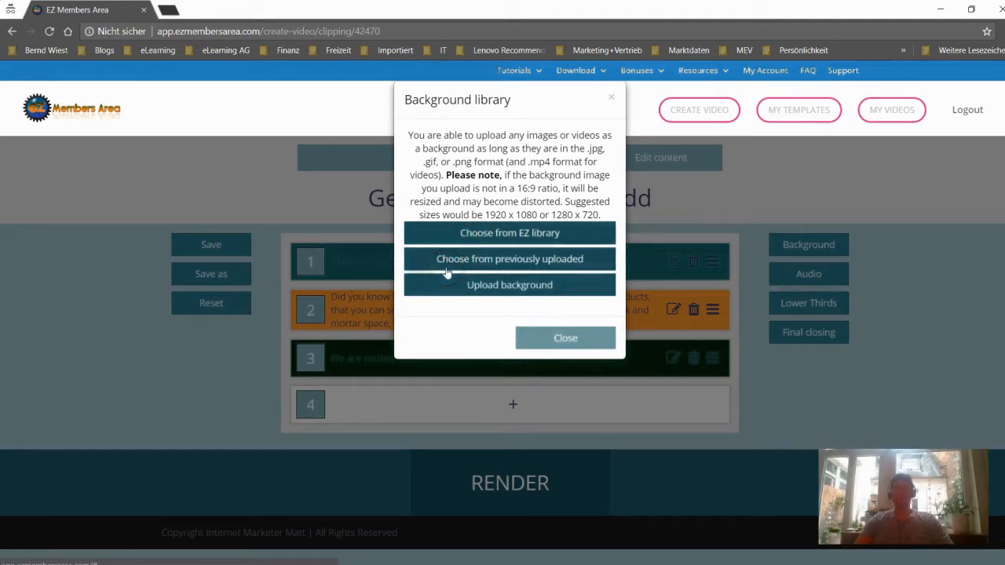
{"action": "left_click", "coordinate": [503, 234]}
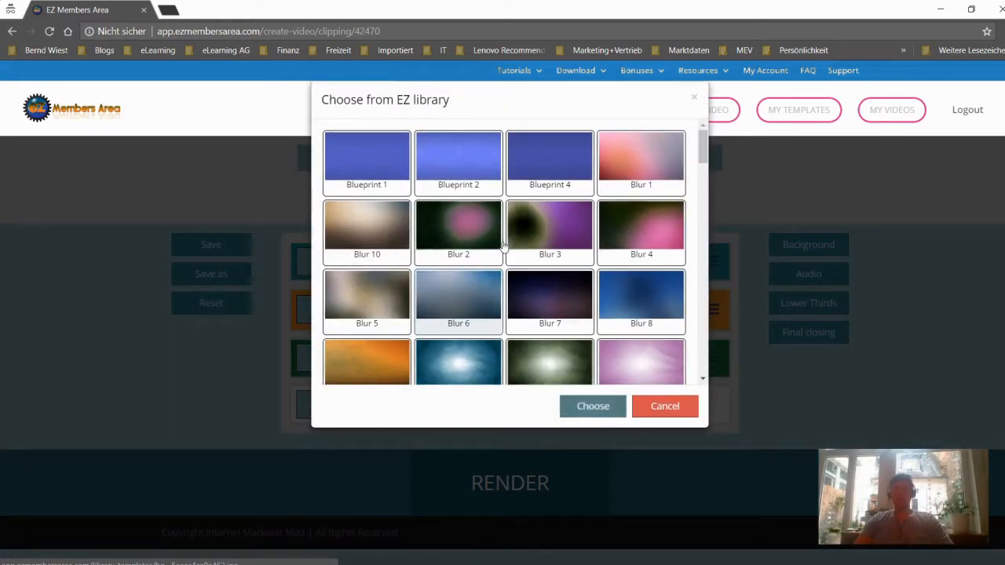
{"action": "left_click", "coordinate": [462, 143]}
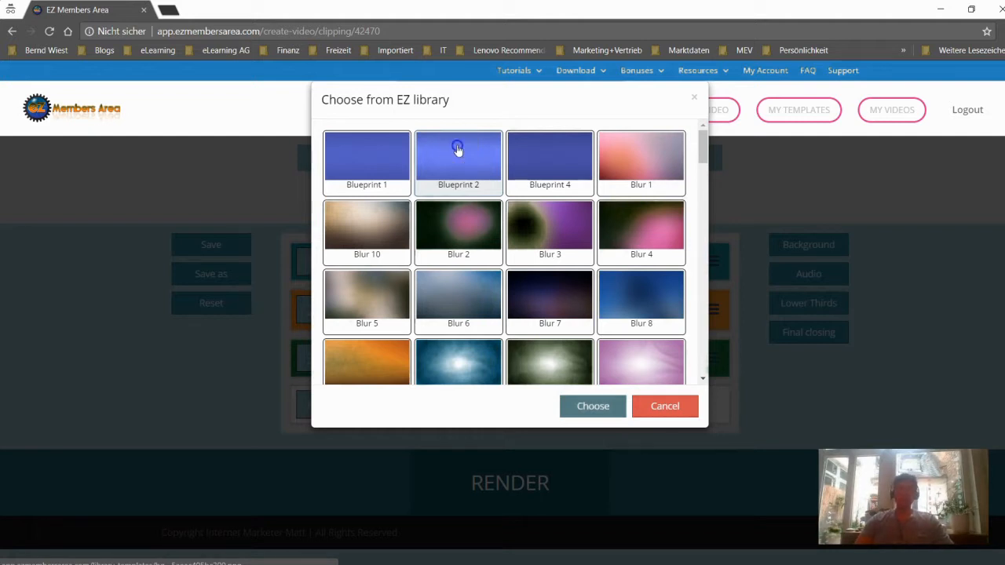
{"action": "left_click", "coordinate": [458, 148]}
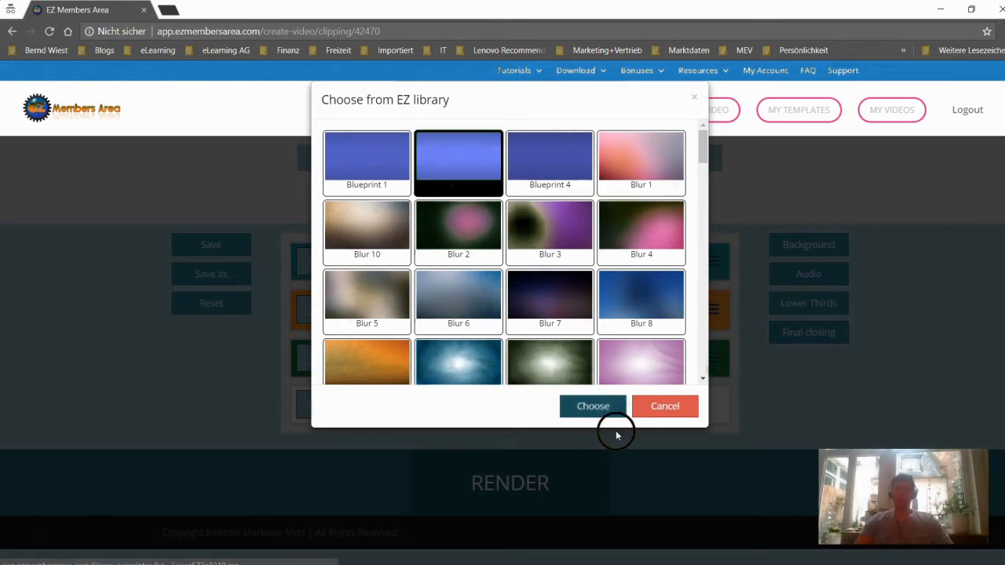
{"action": "left_click", "coordinate": [595, 410]}
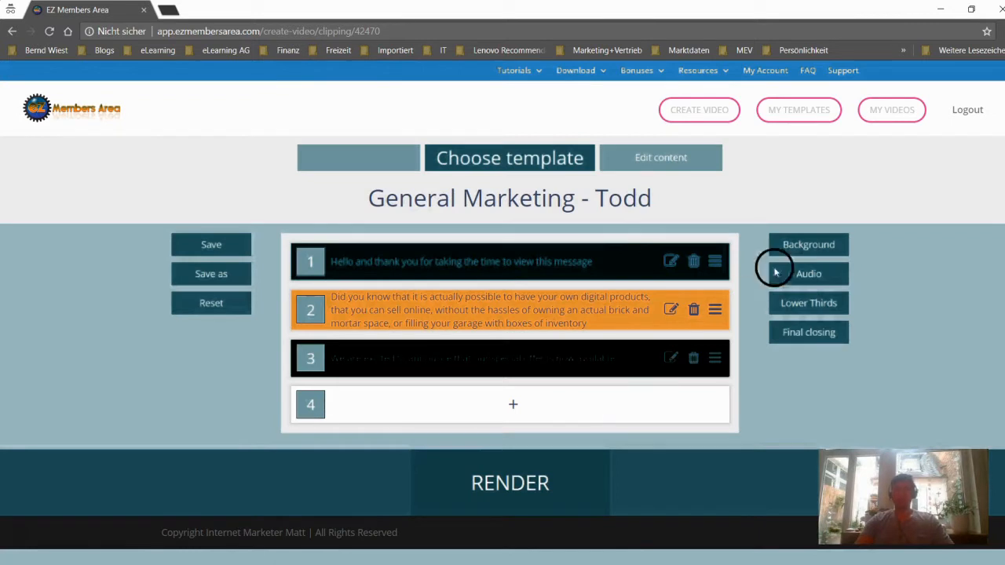
Set the background audio to the EZ library track between Ambience 10 and Blues 02
{"action": "left_click", "coordinate": [783, 284]}
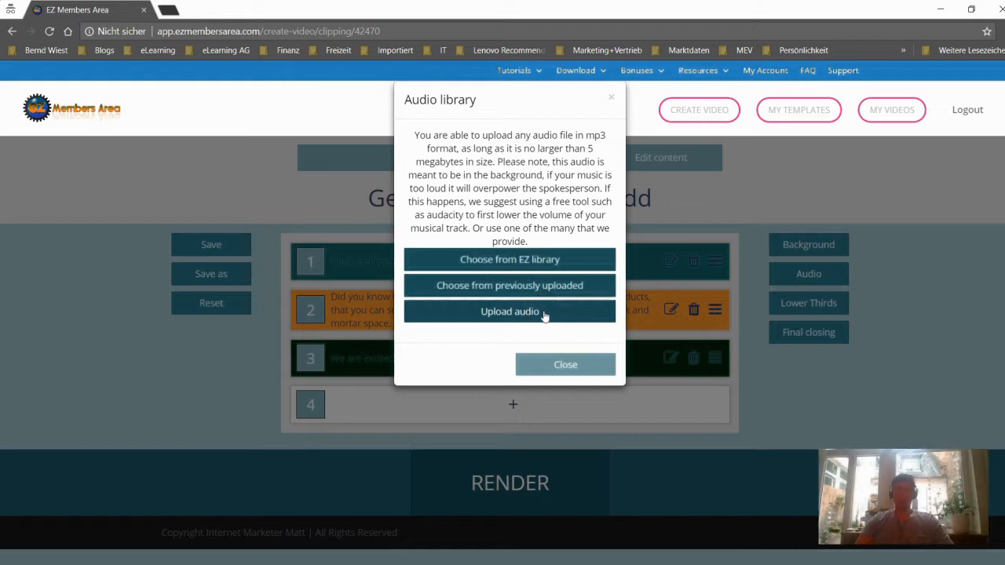
{"action": "left_click", "coordinate": [523, 260]}
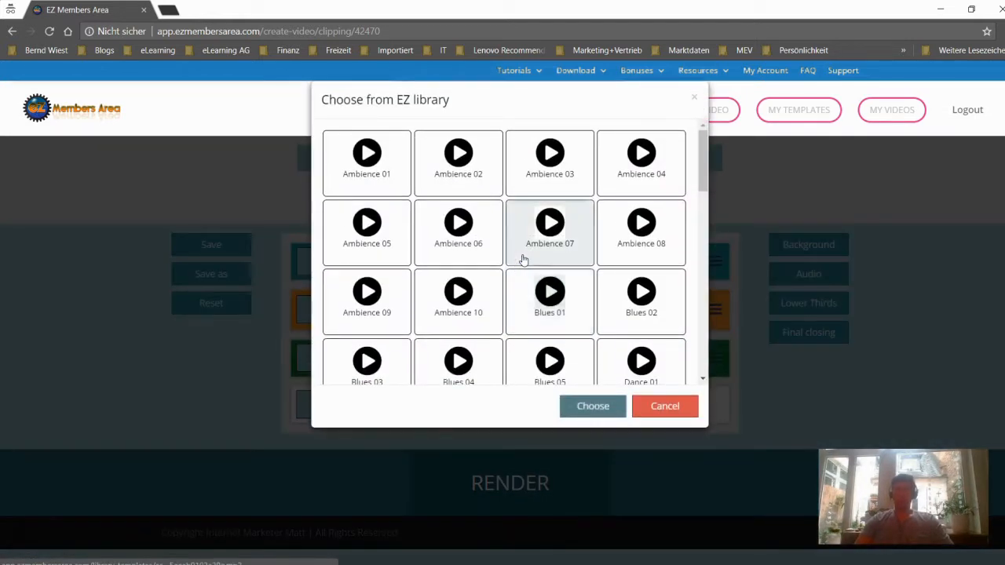
{"action": "left_click", "coordinate": [554, 303]}
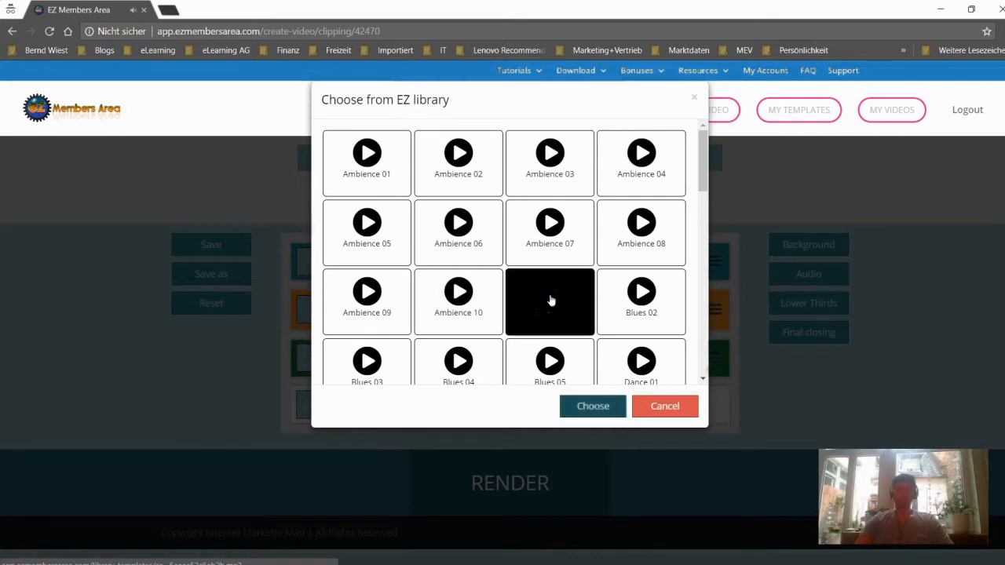
{"action": "left_click", "coordinate": [588, 406]}
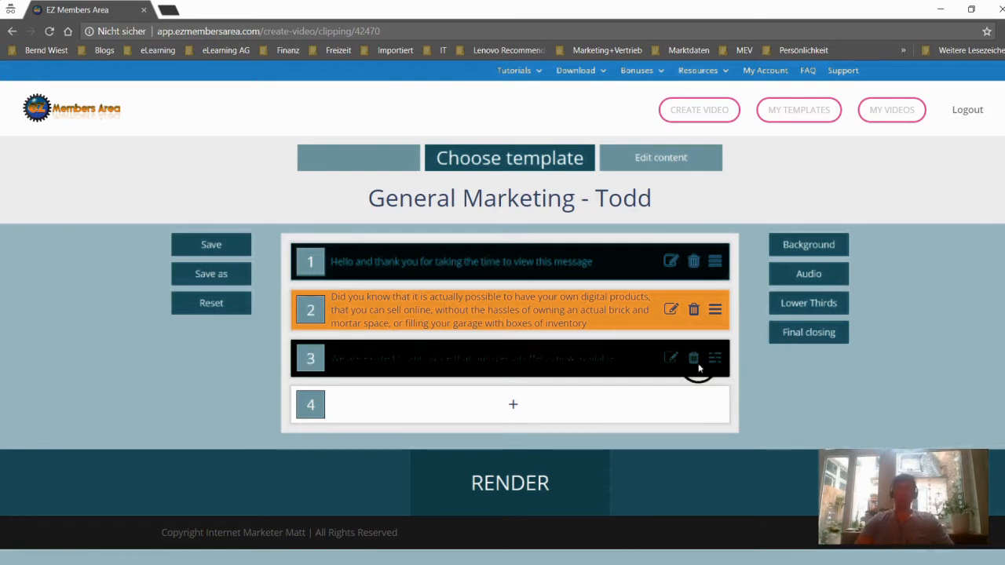
Start rendering the video and begin filling in the template title for saving
{"action": "left_click", "coordinate": [499, 486]}
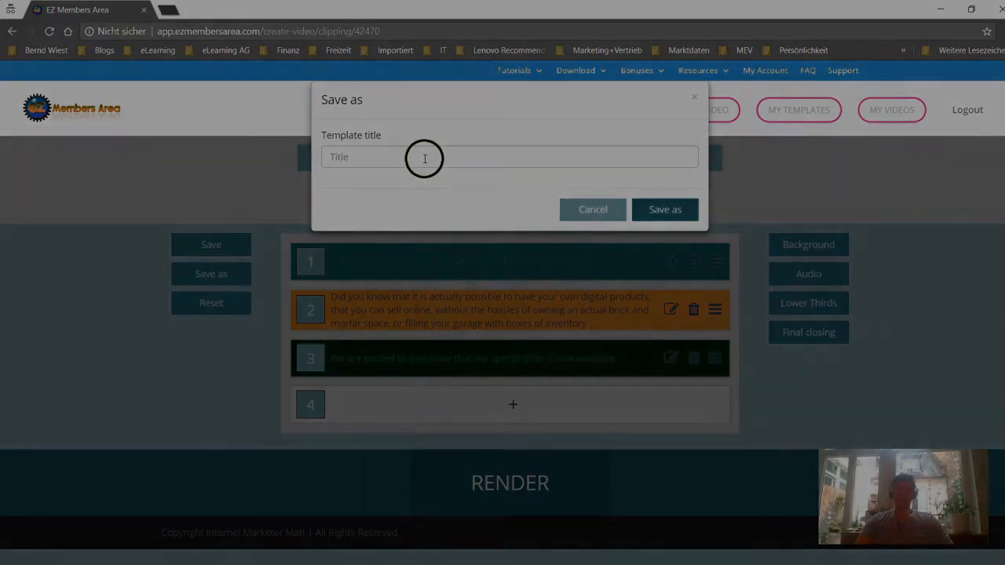
{"action": "left_click", "coordinate": [421, 156]}
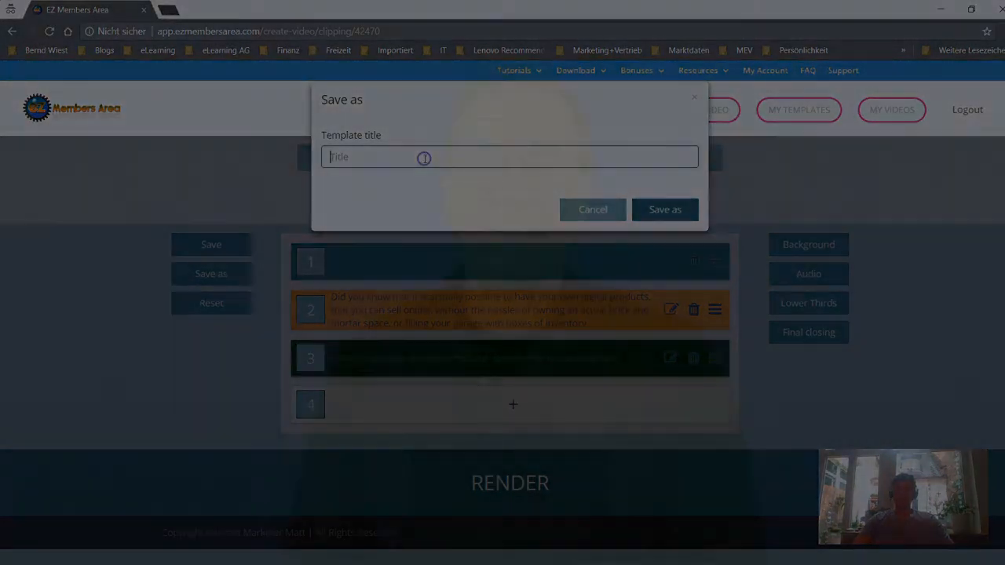